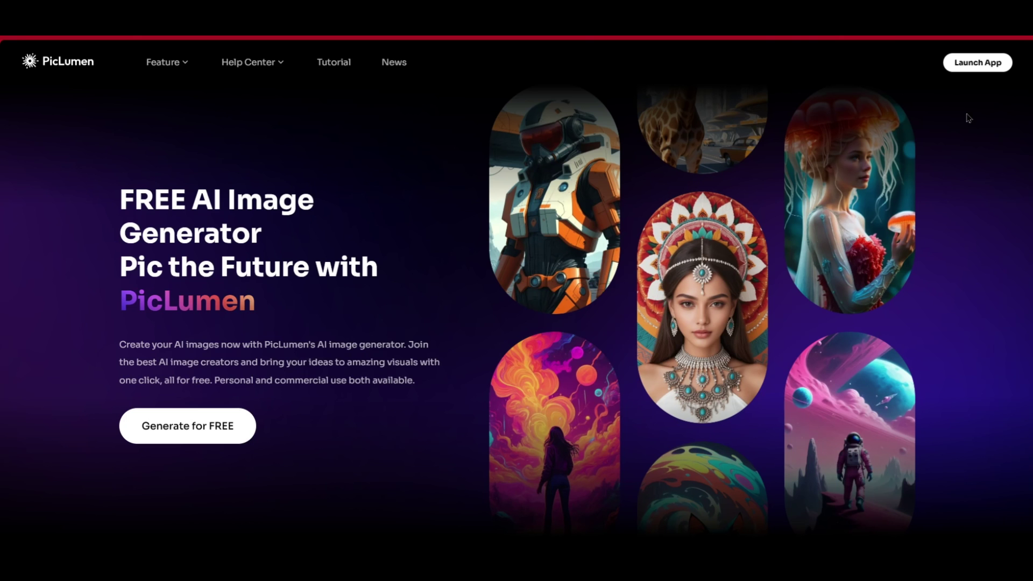
# - Open the pink-haired fairy portrait from Explore's Hot tab to see its Realistic V2, 1536 x 2688 settings
pyautogui.click(974, 63)
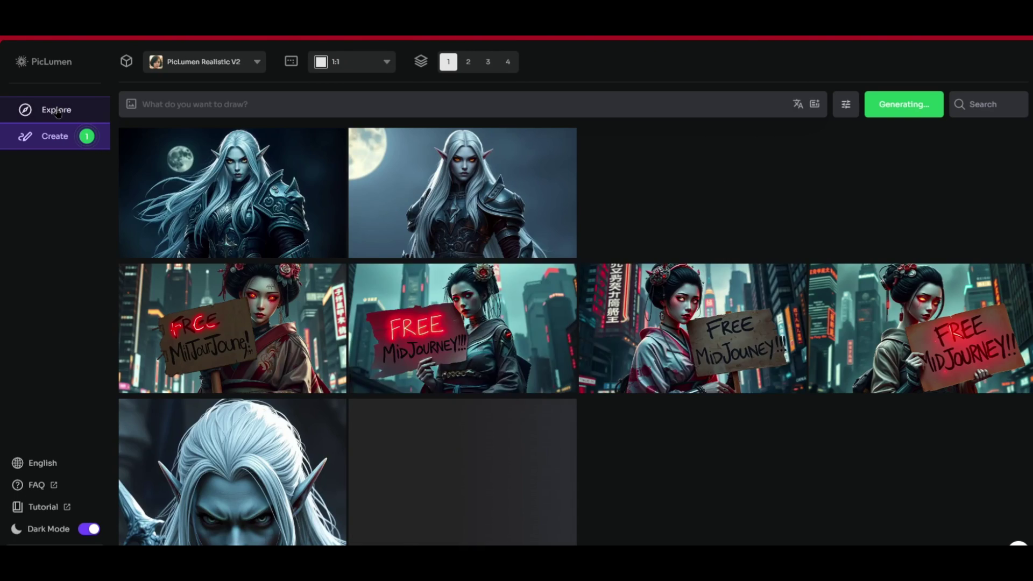
pyautogui.click(58, 108)
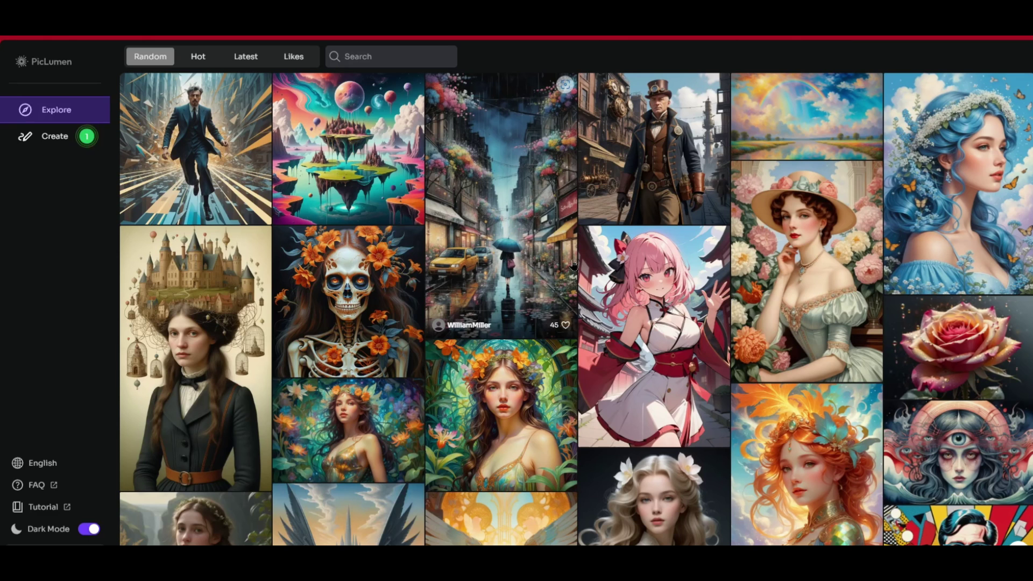
pyautogui.click(198, 57)
pyautogui.click(379, 160)
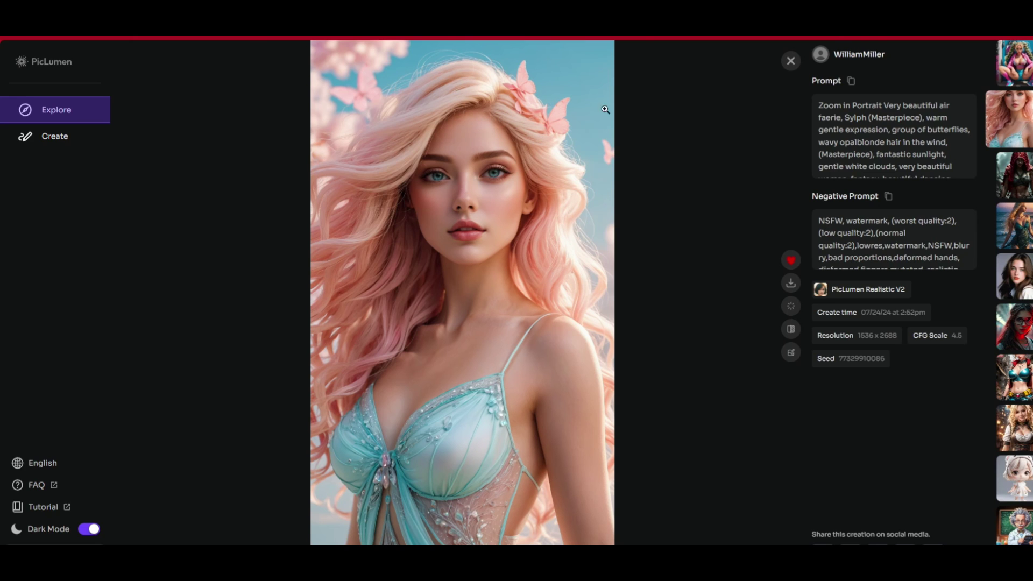
# - Remix the fairy image's prompt, then open the cyberpunk girl with mouse-ear hair buns
pyautogui.scroll(-3, 863, 175)
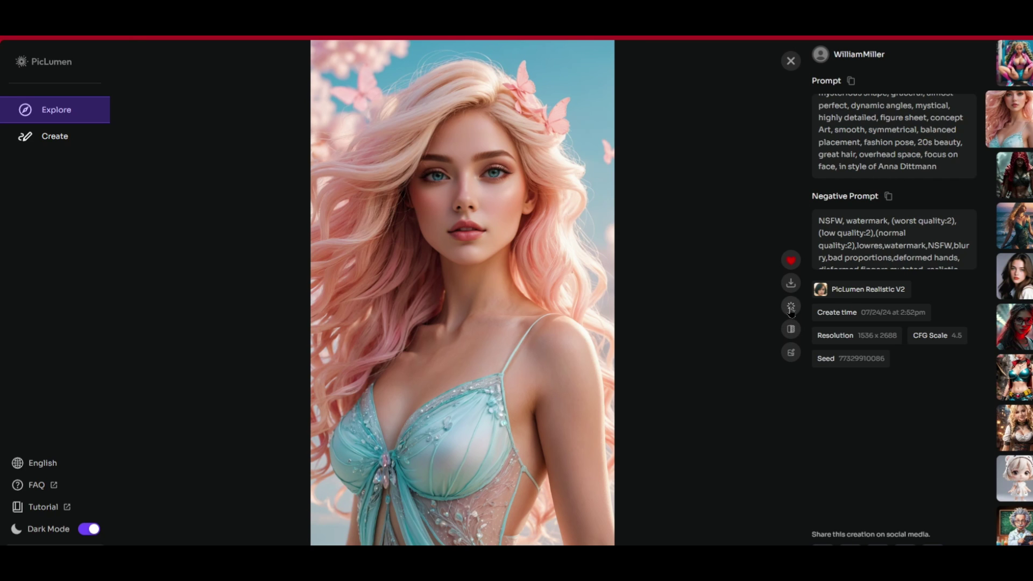
pyautogui.click(791, 305)
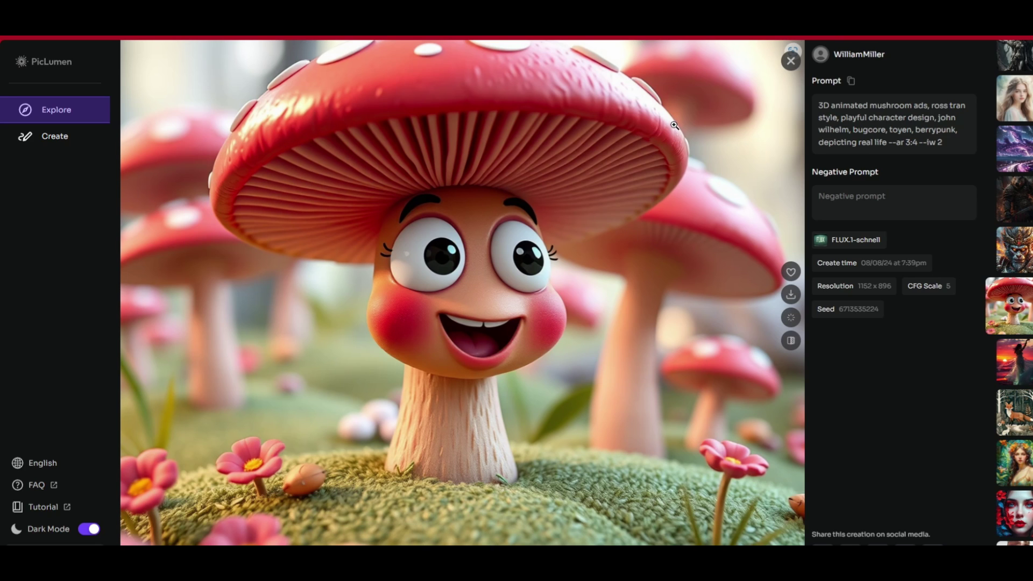
pyautogui.click(790, 60)
pyautogui.click(991, 226)
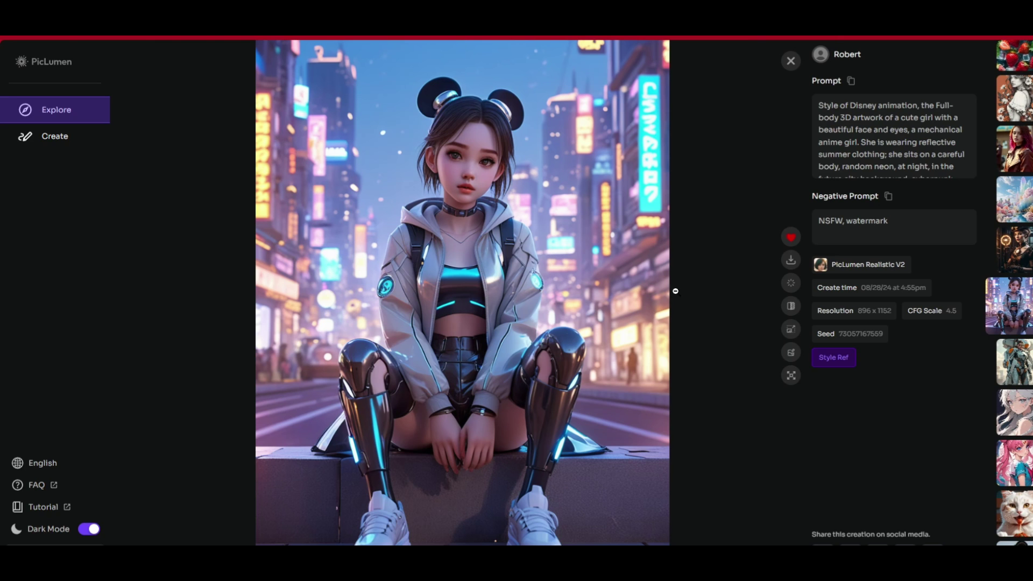
# - Close the city girl view, inspect the horned white-haired elf, and return to the Hot gallery
pyautogui.click(791, 61)
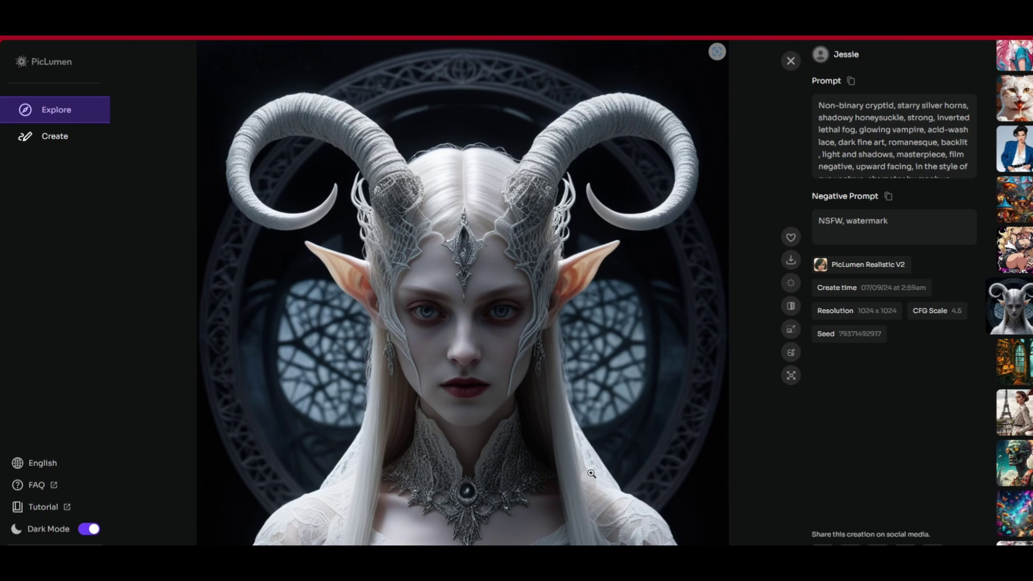
pyautogui.moveTo(308, 341)
pyautogui.moveTo(625, 138)
pyautogui.press('Escape')
pyautogui.scroll(-4, 330, 530)
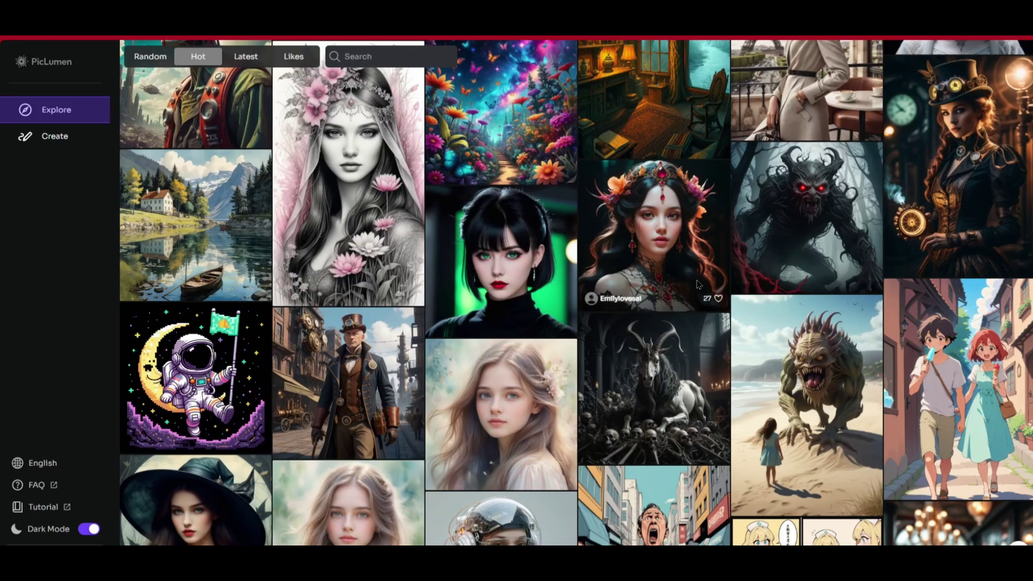
# - In Create, glance at the dark elf warrior, then find the pink-headgear cyberpunk geisha (1024 x 1024, CFG 4.5)
pyautogui.click(54, 140)
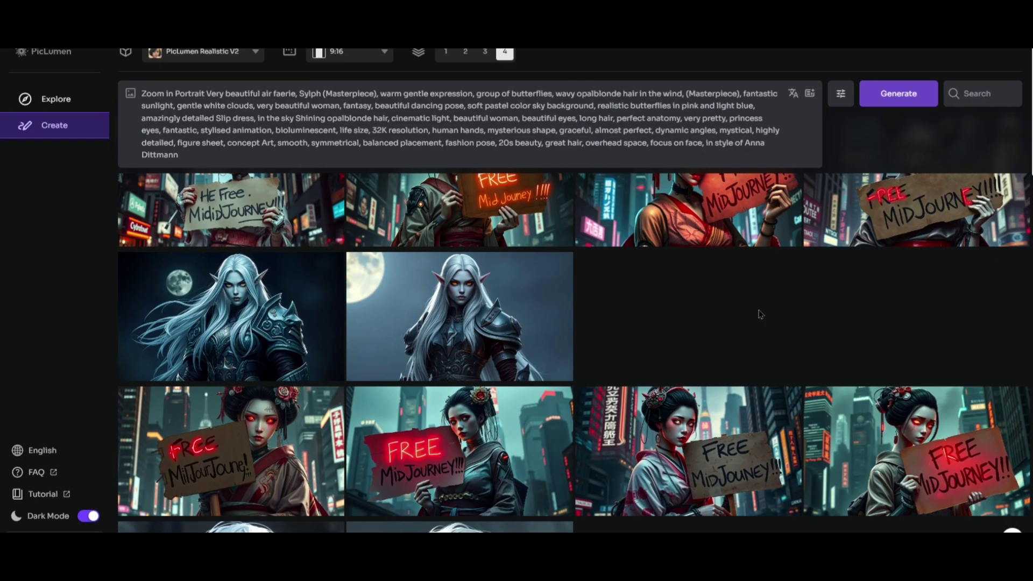
pyautogui.click(493, 297)
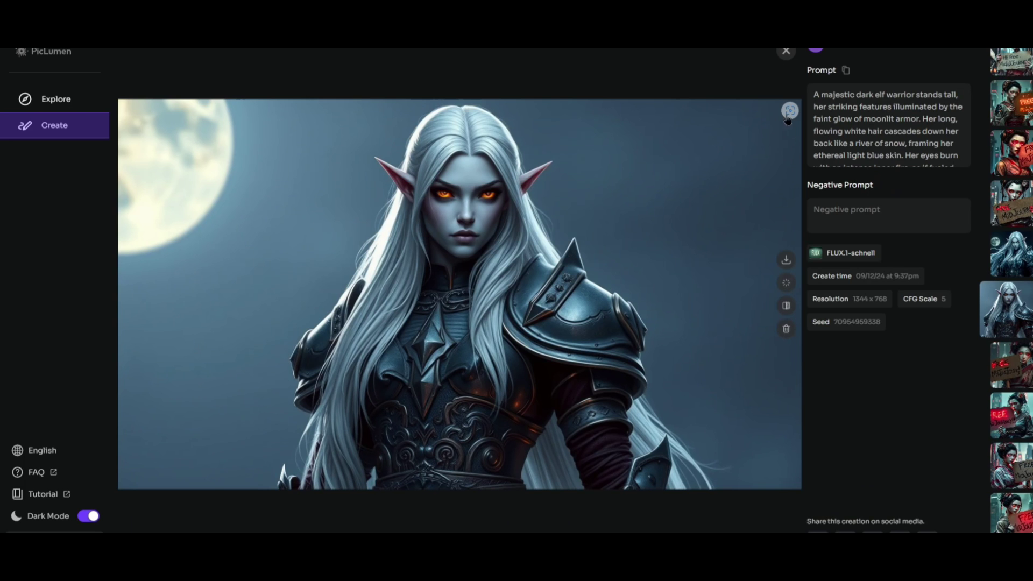
pyautogui.click(786, 51)
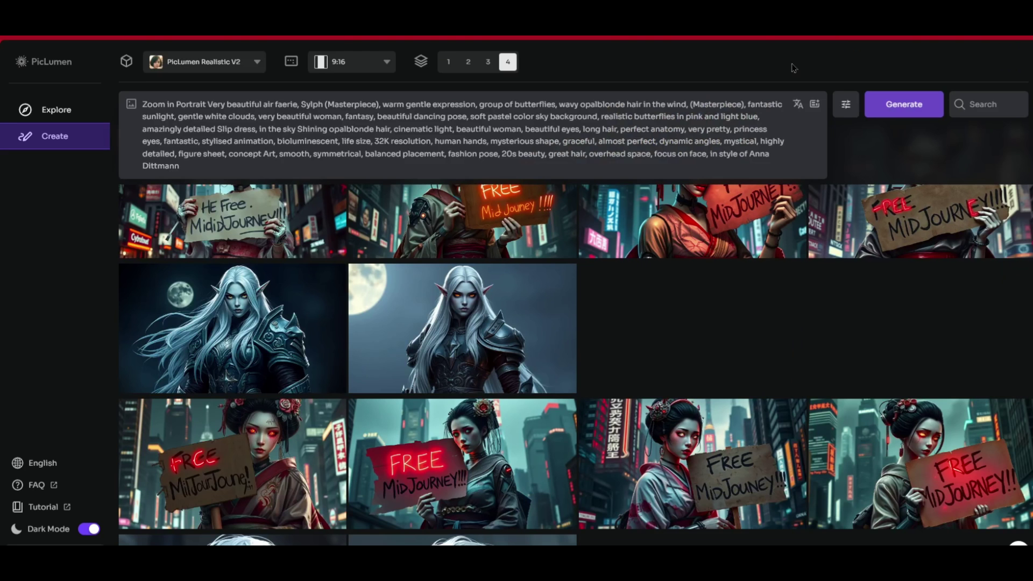
pyautogui.scroll(10, 595, 320)
pyautogui.scroll(-5, 595, 320)
pyautogui.scroll(5, 686, 389)
pyautogui.scroll(1, 686, 389)
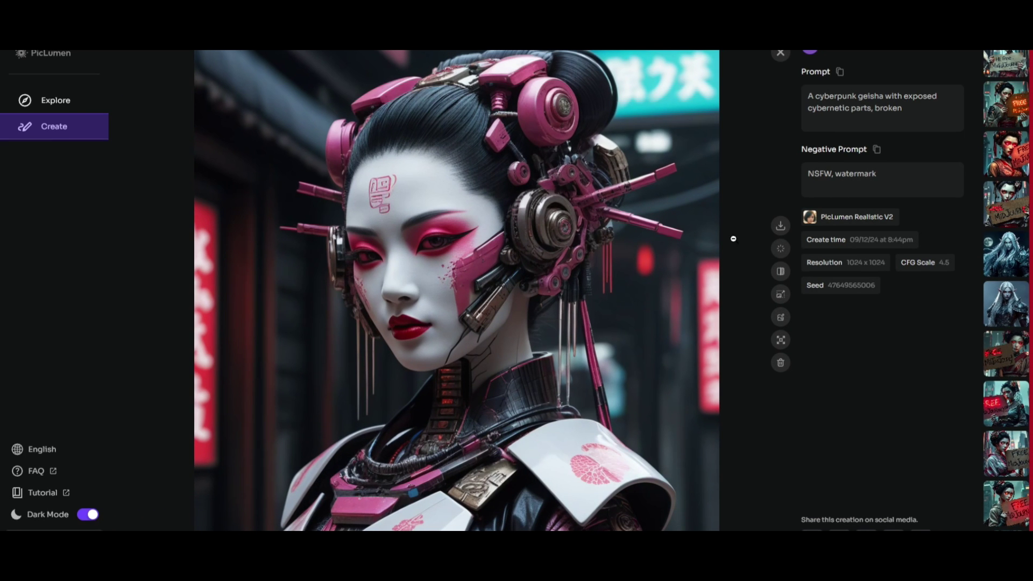
# - Inpaint the cyberpunk geisha by masking her forehead symbol, then close the result view
pyautogui.click(781, 317)
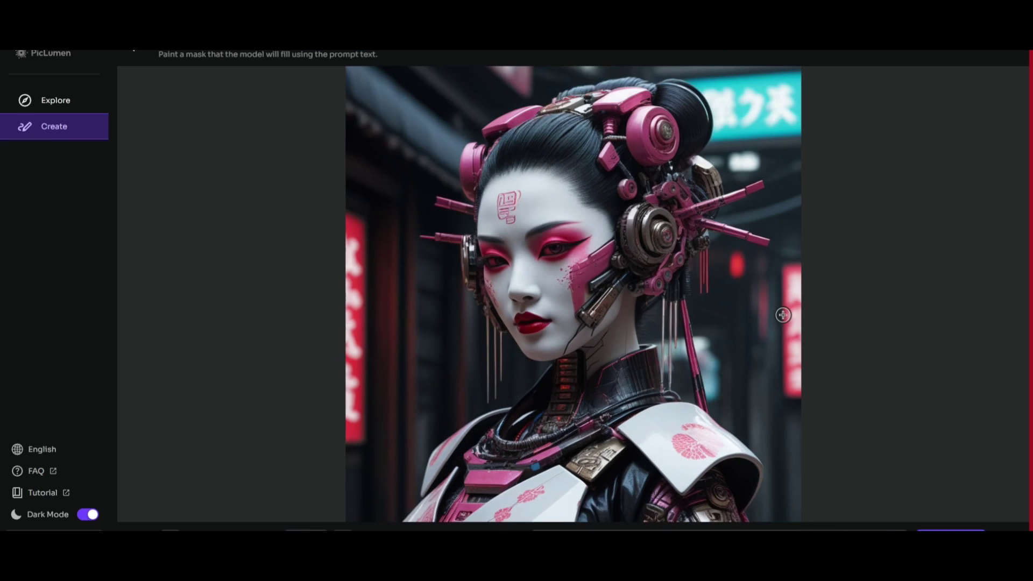
pyautogui.moveTo(514, 208)
pyautogui.mouseDown()
pyautogui.moveTo(507, 196)
pyautogui.moveTo(501, 206)
pyautogui.moveTo(510, 218)
pyautogui.moveTo(513, 200)
pyautogui.mouseUp()
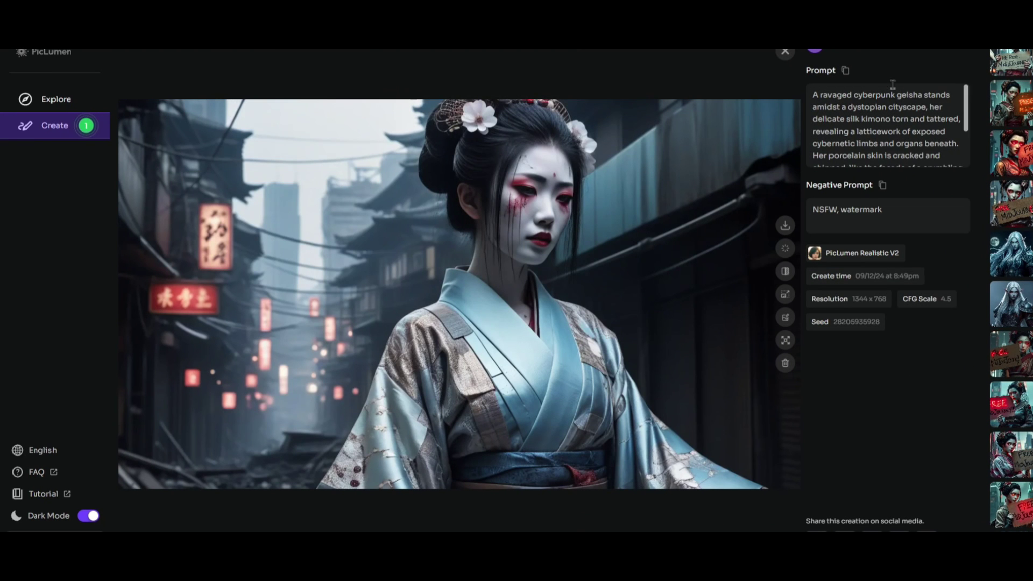
pyautogui.scroll(-1, 902, 131)
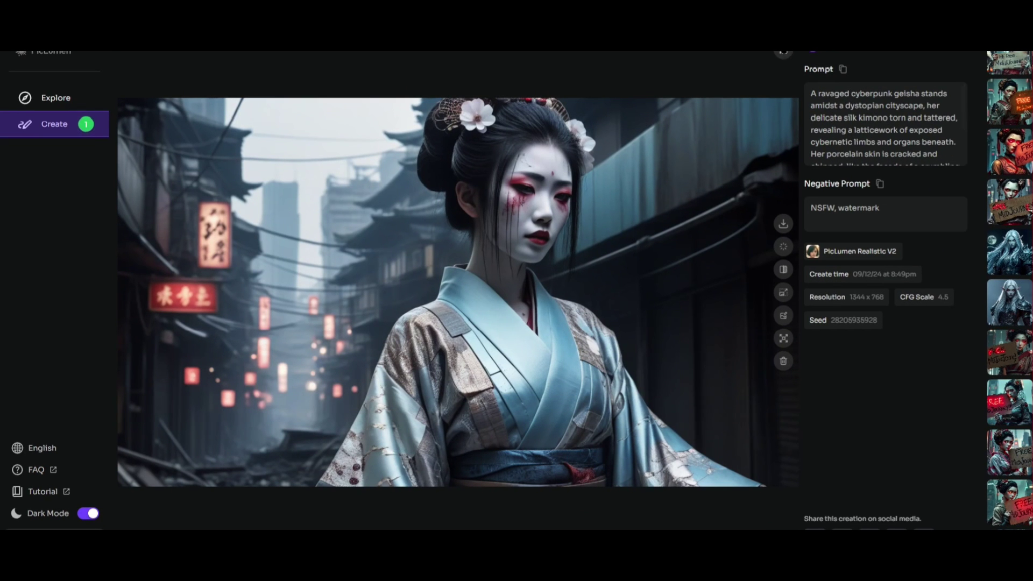
pyautogui.click(783, 54)
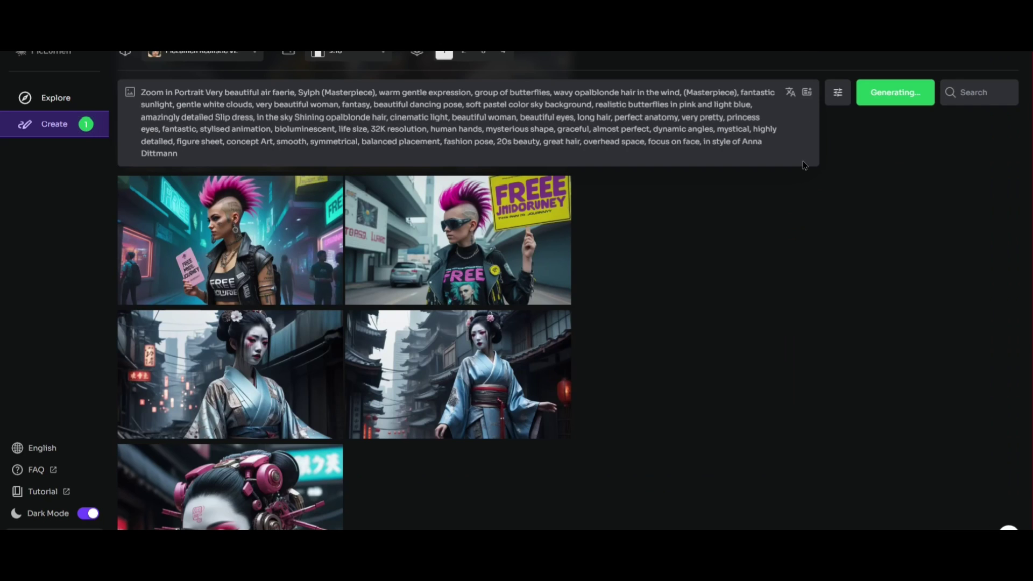
# - Open the pink cybernetic geisha image, select its whole prompt text, and close the view
pyautogui.click(231, 484)
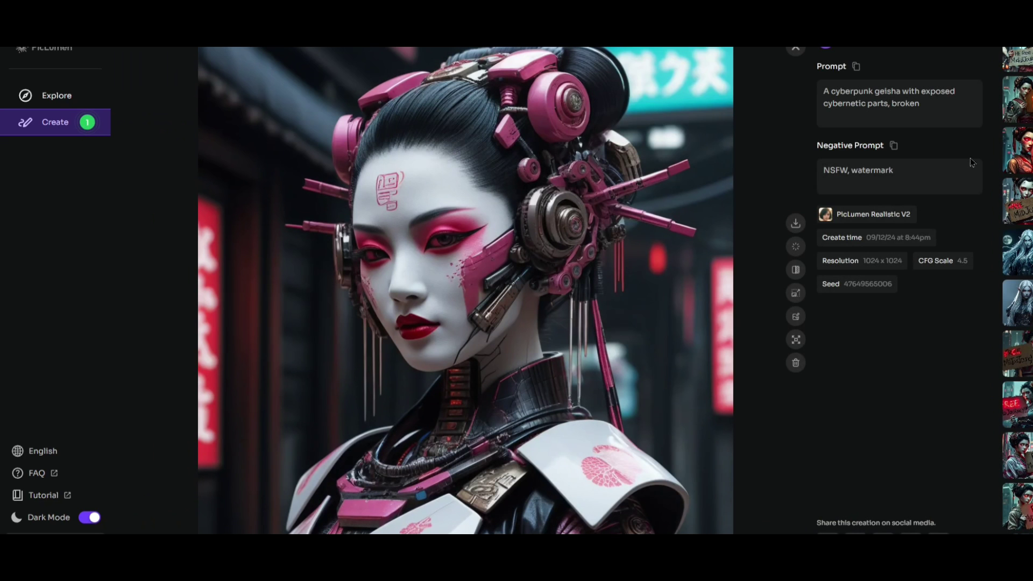
pyautogui.moveTo(897, 96); pyautogui.dragTo(539, 214)
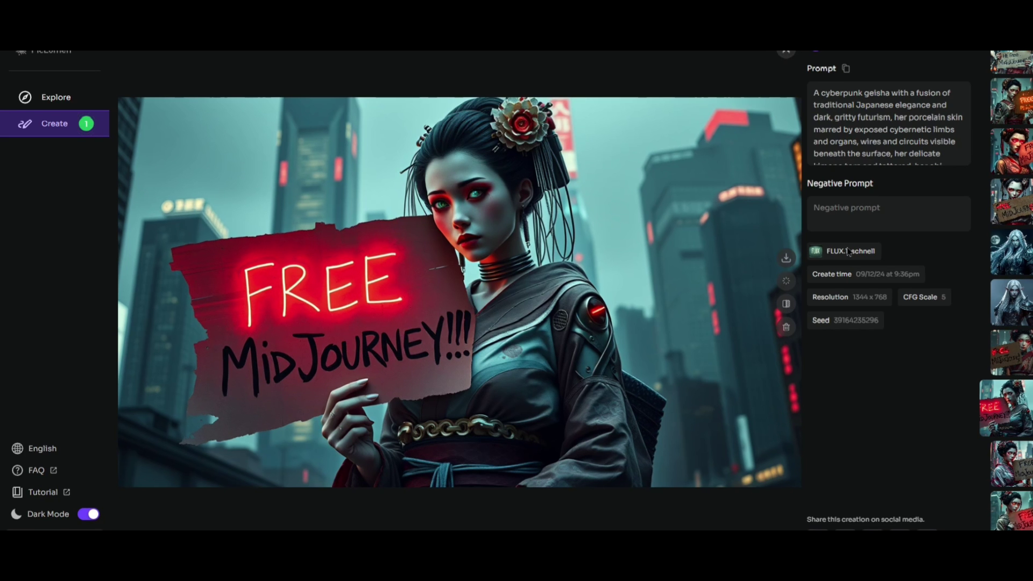
pyautogui.press('Escape')
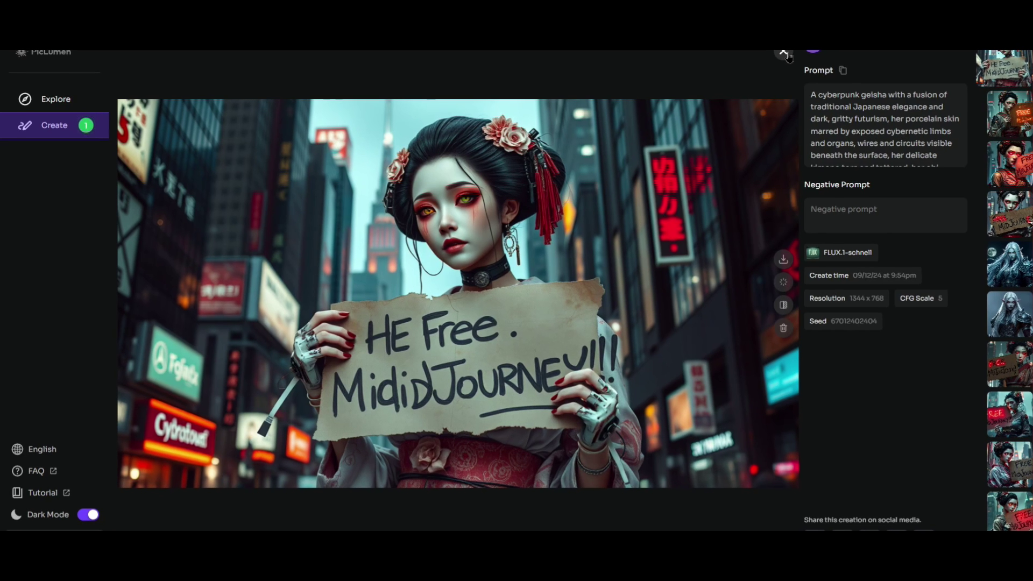
# - Close the paper-sign geisha view and switch the generation model to FLUX.1-schnell
pyautogui.click(785, 53)
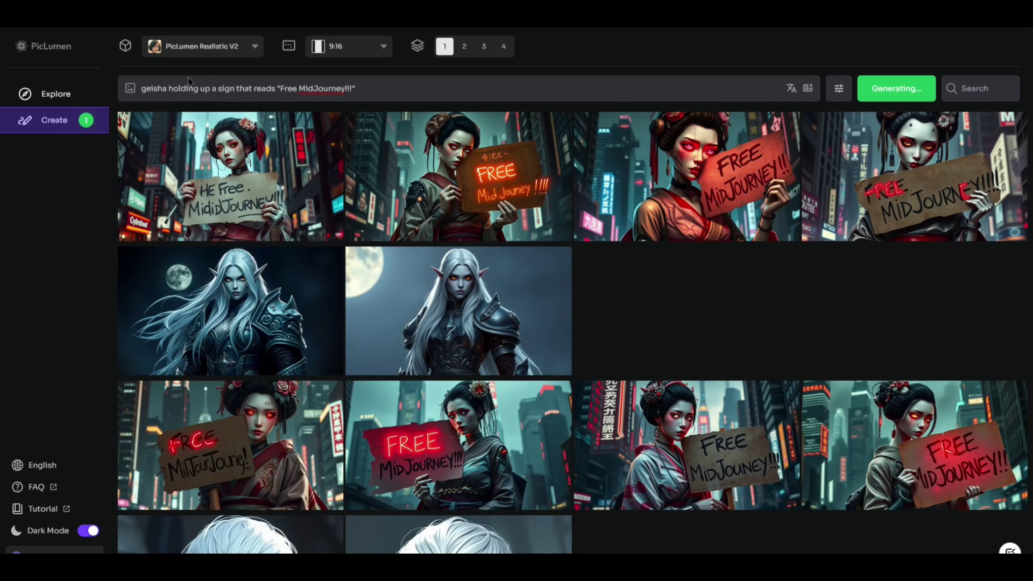
pyautogui.click(241, 52)
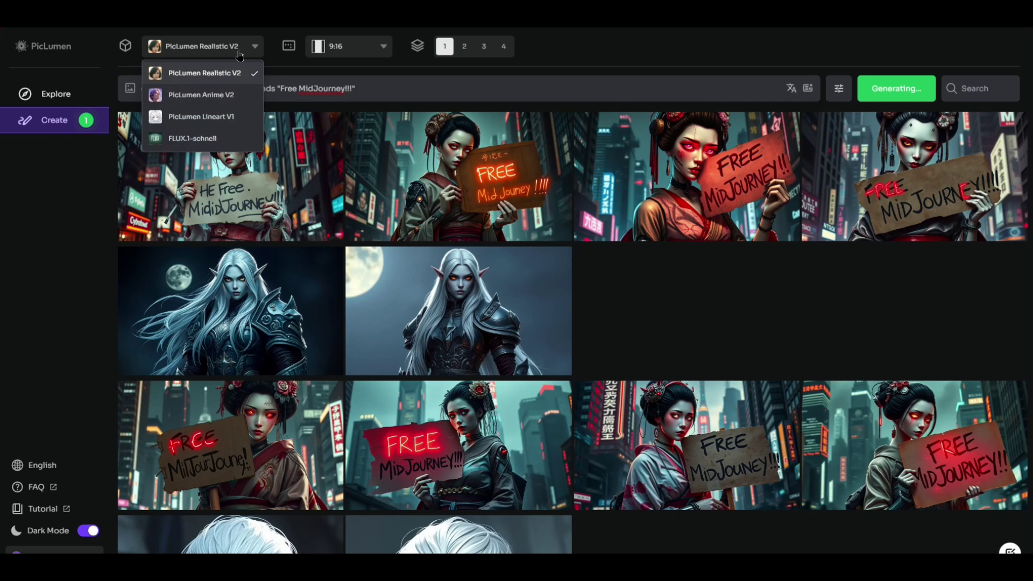
pyautogui.click(203, 141)
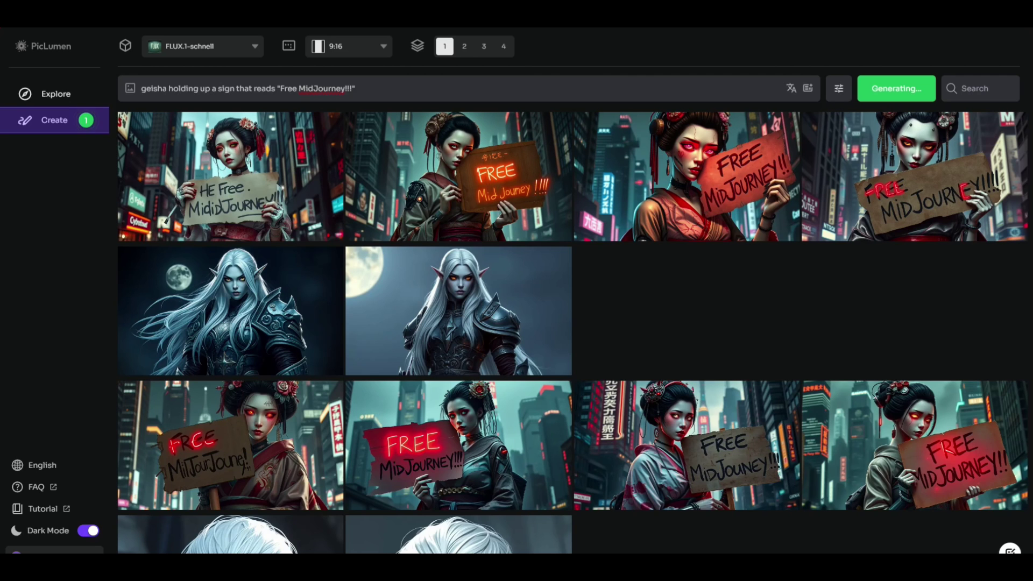
# - Replace the prompt with the pasted Japanese prompt and translate it into English
pyautogui.hotkey('ctrl', 'a')
pyautogui.press('BackSpace')
pyautogui.write('紫色の髪と頬のタトゥーがミッドジャーニーキラーと言うサイバーパンクの女の子は、未来的なスタンナーシェードを着ています')
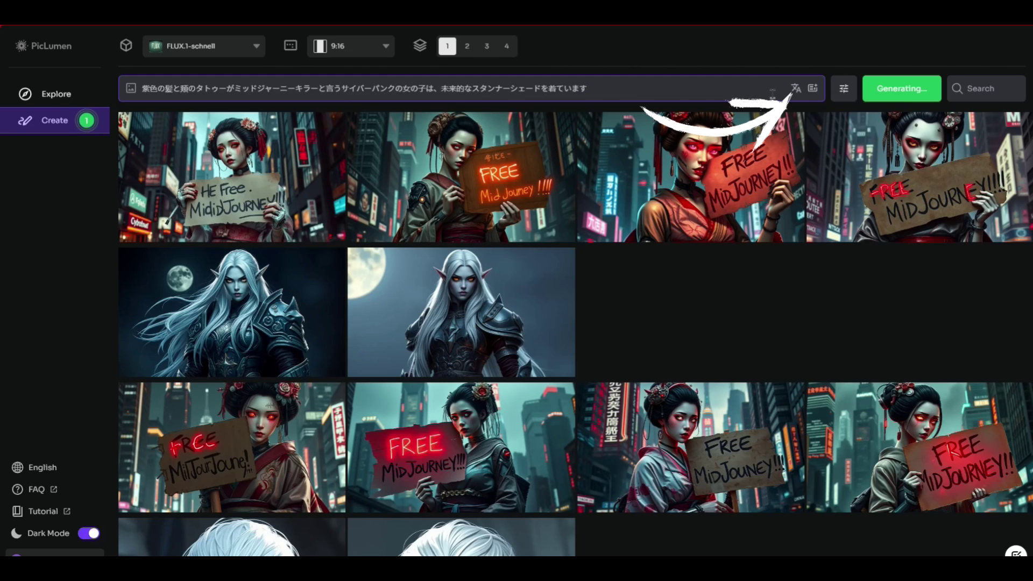
pyautogui.click(795, 88)
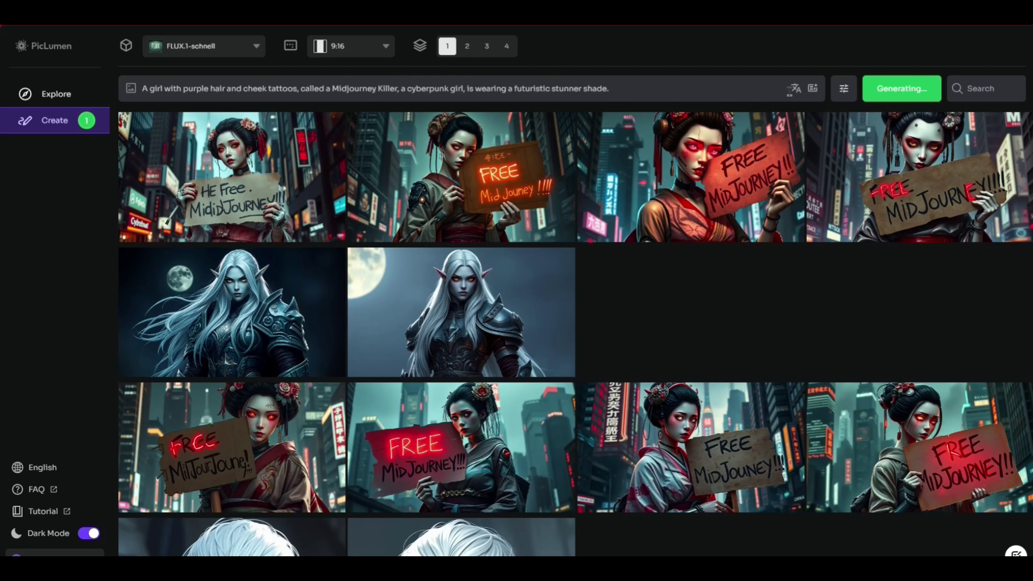
# - Enhance the prompt into a detailed cyberpunk warrior maiden description and reveal the advanced settings
pyautogui.click(816, 91)
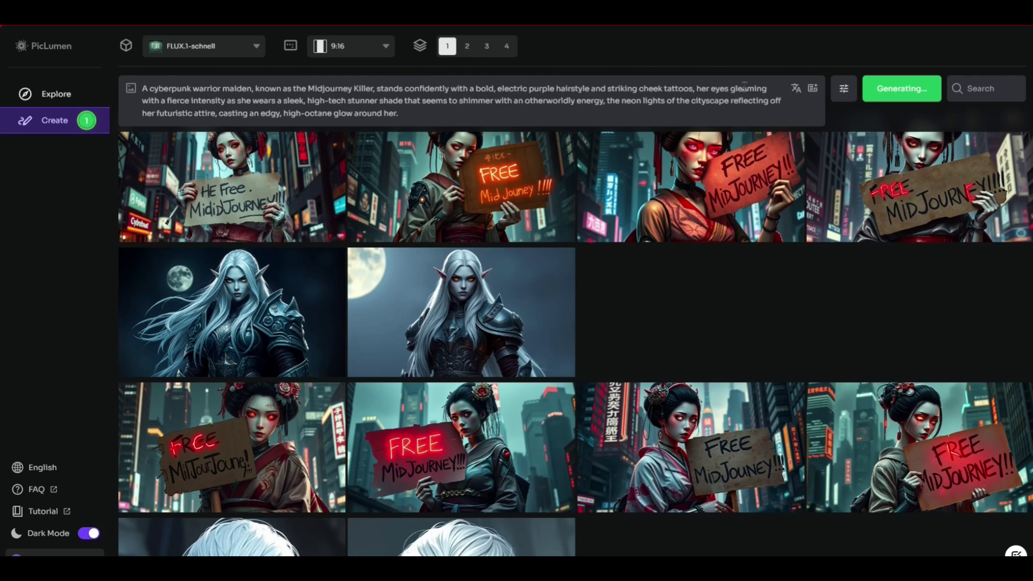
pyautogui.click(844, 92)
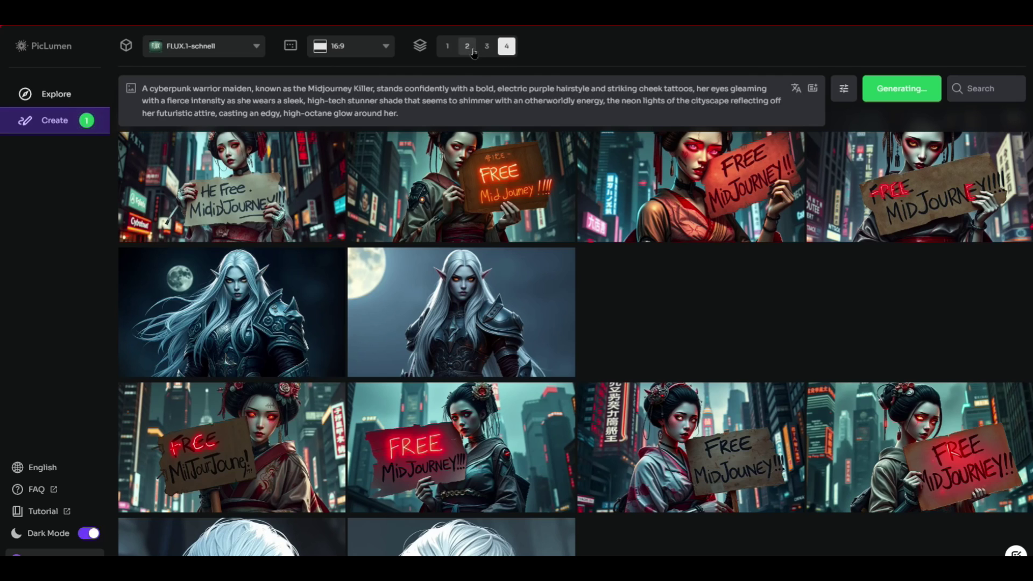
# - Set the batch count to 2 and review the model list without changing the model
pyautogui.click(468, 47)
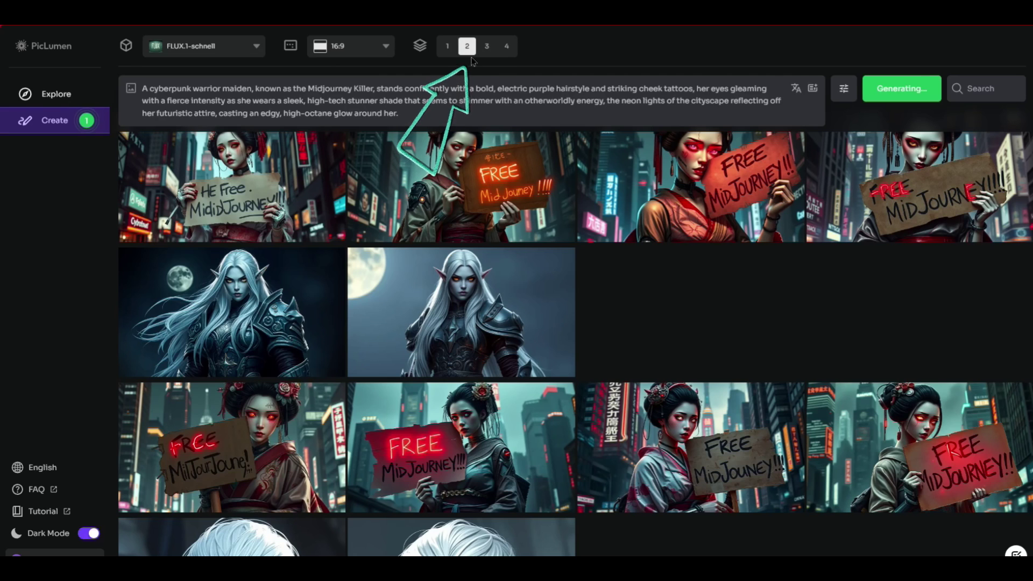
pyautogui.click(240, 52)
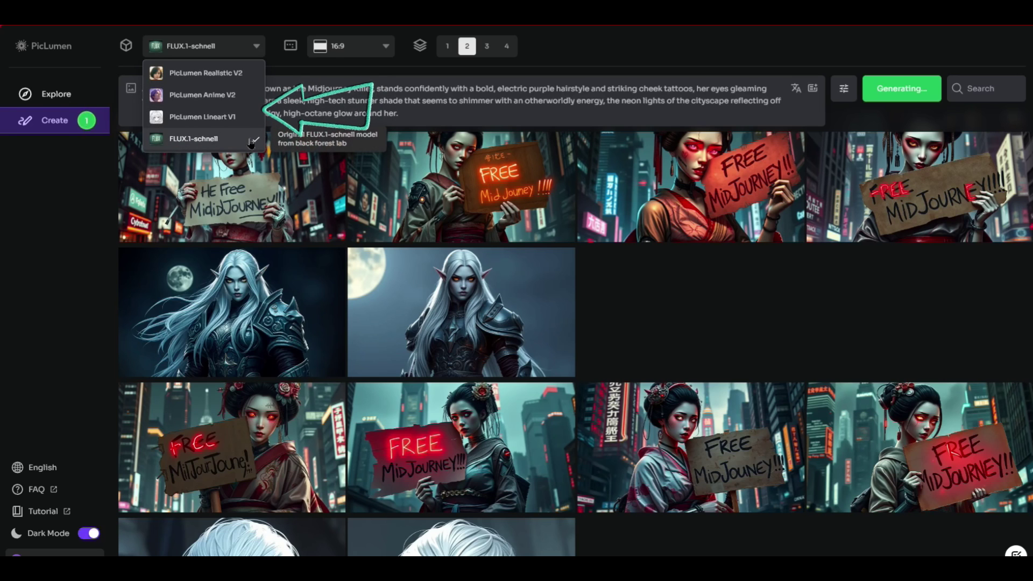
pyautogui.click(707, 46)
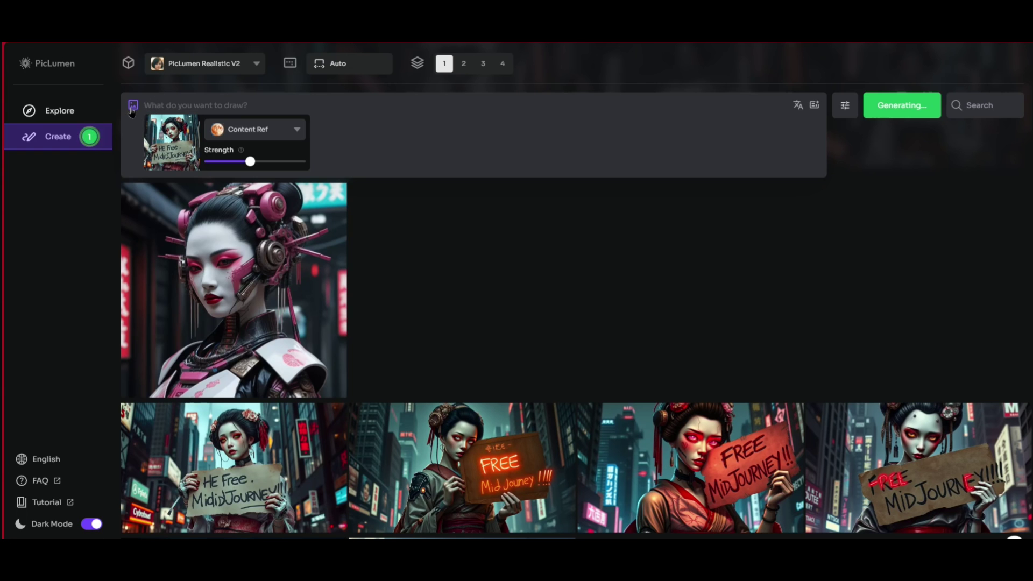
# - Review the reference type options, then generate the 16:9 cyborg geisha 'Free Mid Journey!!!' image
pyautogui.click(279, 132)
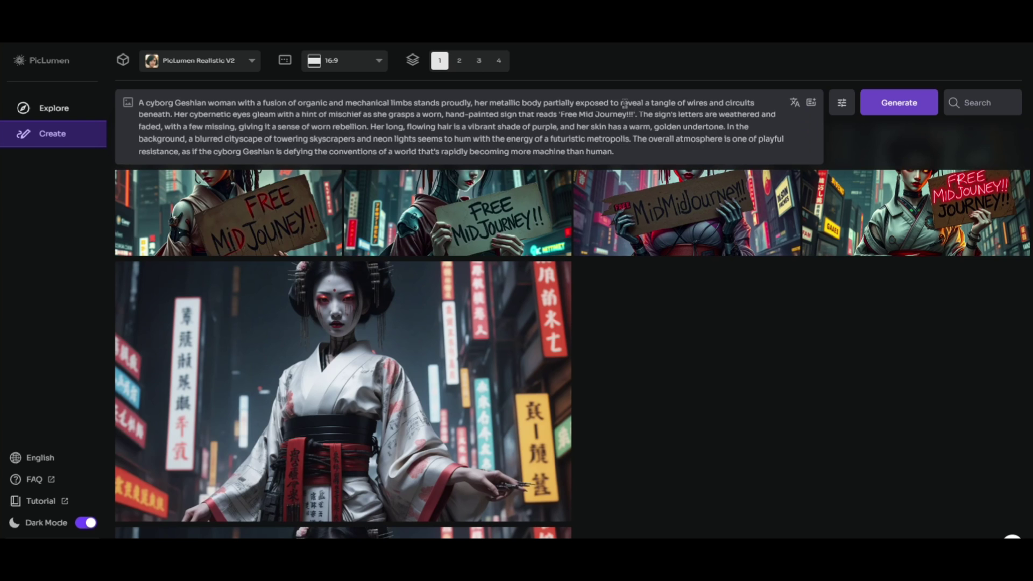
pyautogui.click(897, 107)
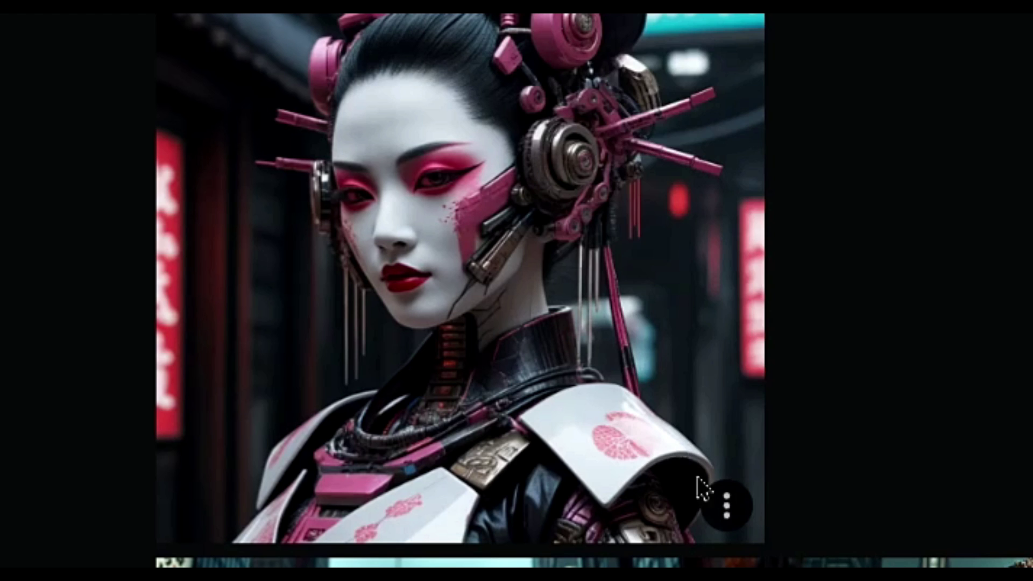
# - Brush an inpainting mask over the geisha's forehead from the image's Inpaint option
pyautogui.click(725, 504)
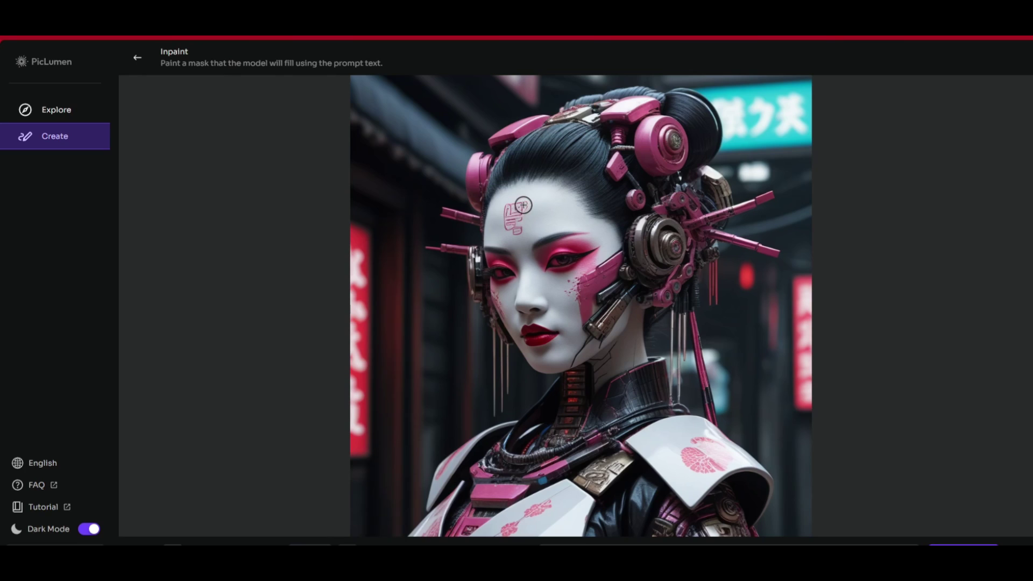
pyautogui.moveTo(519, 206); pyautogui.dragTo(514, 227)
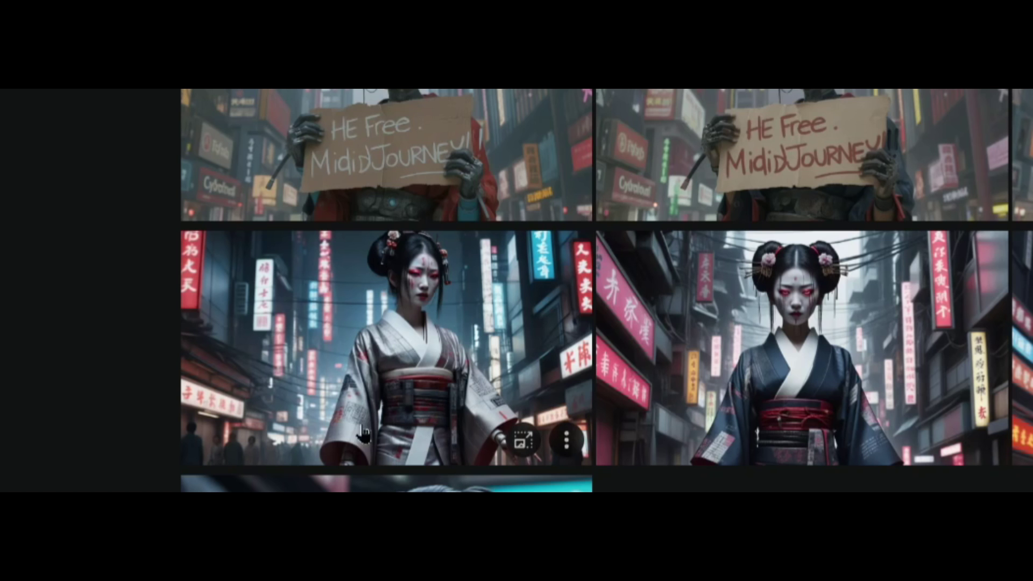
# - Set up a 2.0x upscale of the kimono geisha with Redraw Strength raised to 0.5
pyautogui.click(521, 444)
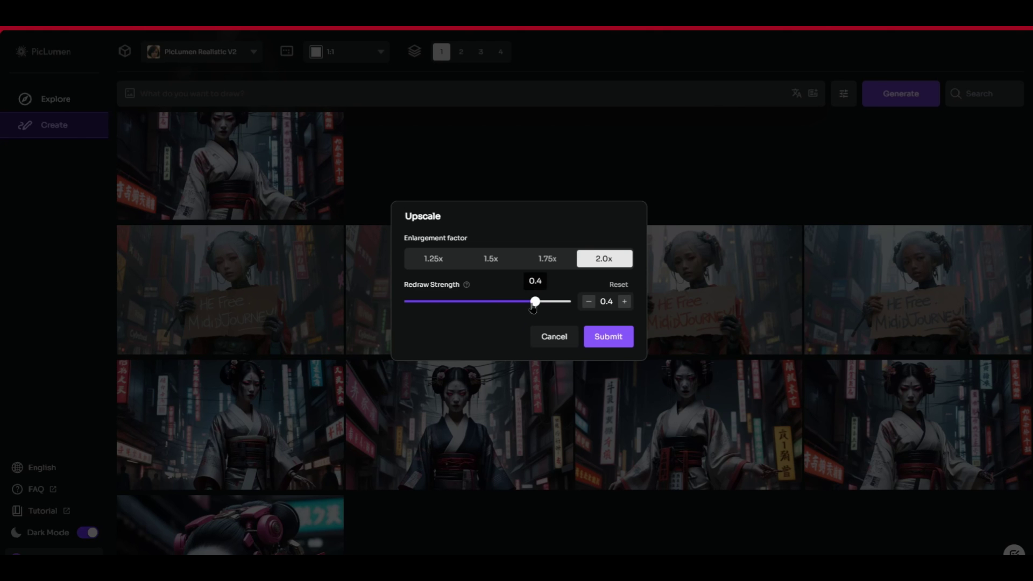
pyautogui.click(555, 337)
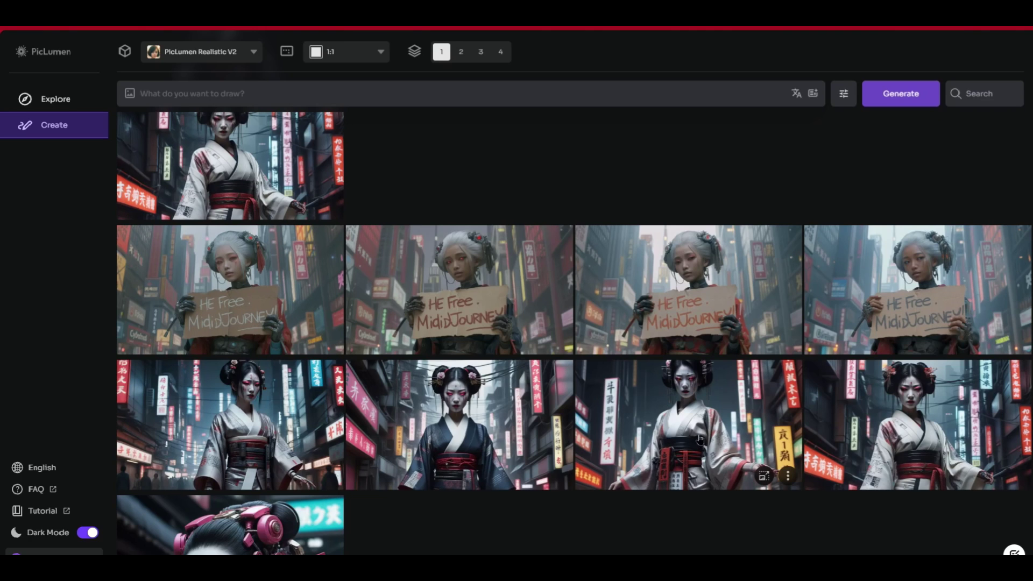
pyautogui.click(764, 475)
pyautogui.click(529, 309)
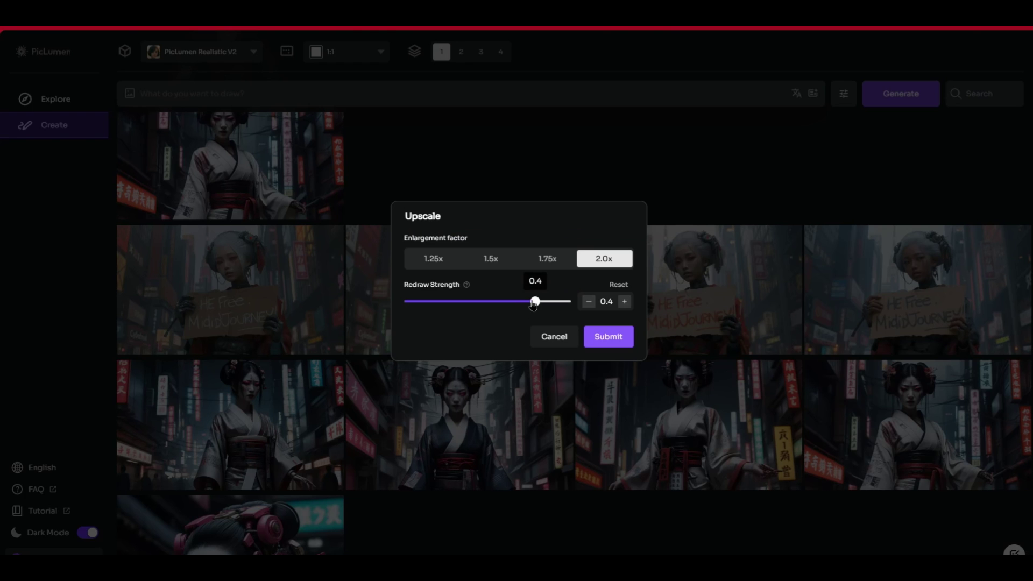
pyautogui.moveTo(535, 304); pyautogui.dragTo(566, 302)
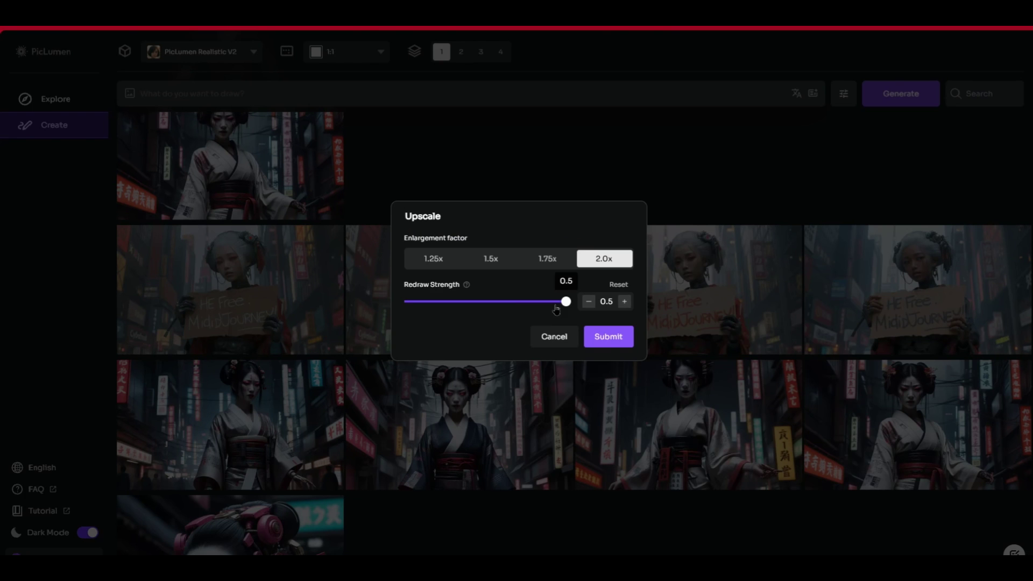
# - Submit the 2.0x upscale and confirm the upscaled geisha measures 2688 x 1536
pyautogui.click(609, 336)
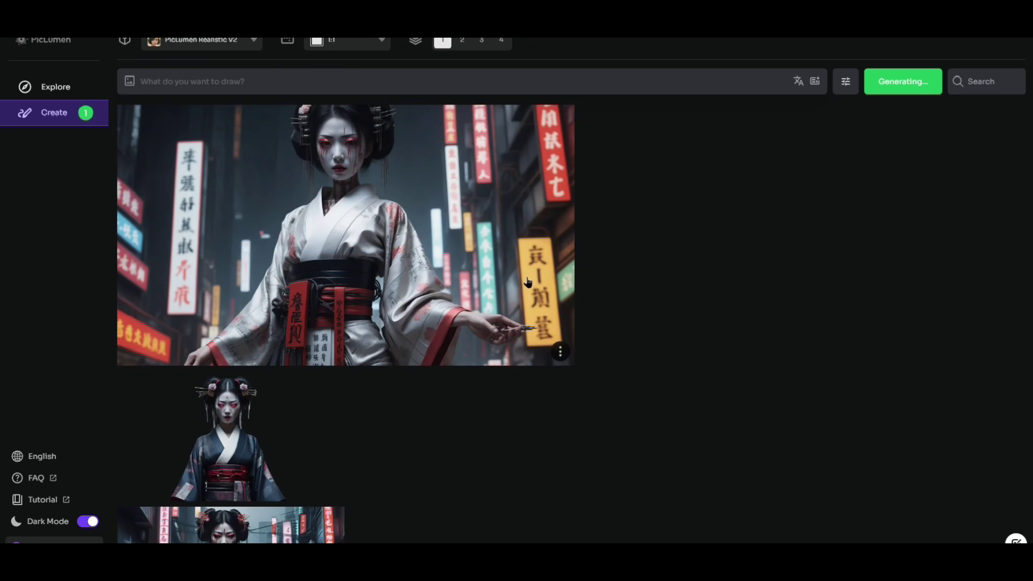
pyautogui.click(538, 346)
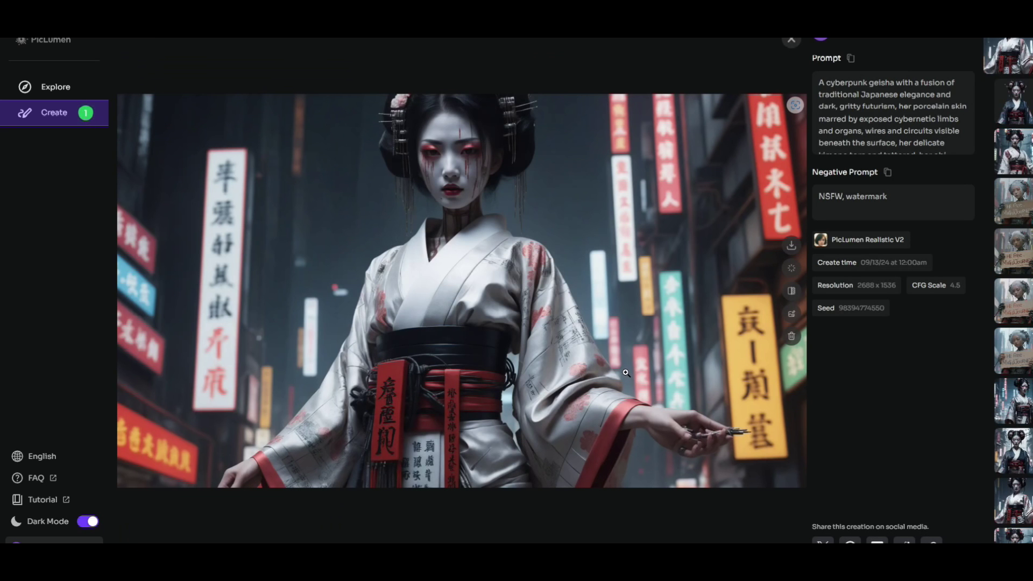
pyautogui.click(792, 42)
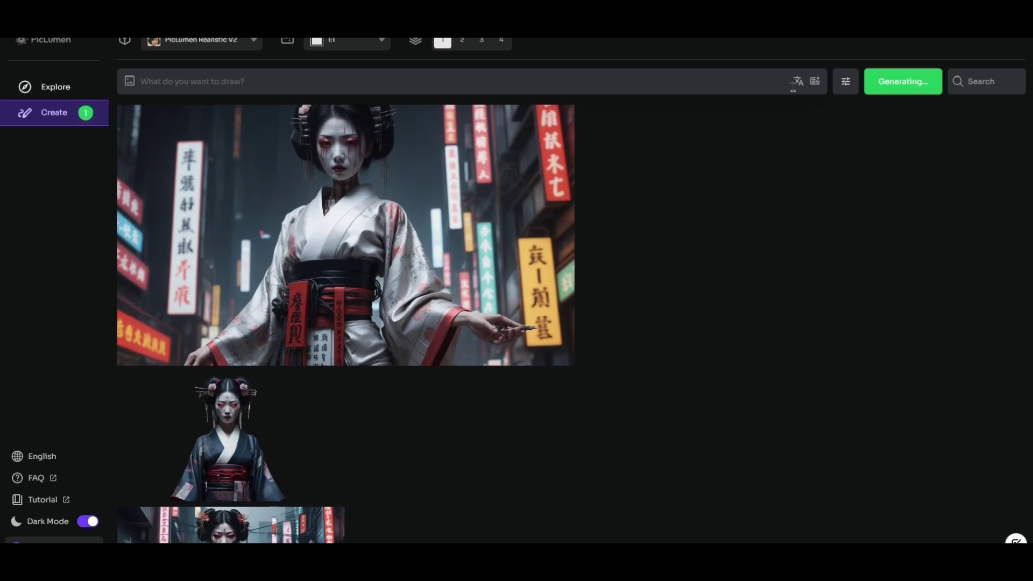
# - Compare with the original 1344 x 768 geisha, then view the new dark-kimono geisha's details
pyautogui.scroll(-5, 738, 279)
pyautogui.click(680, 483)
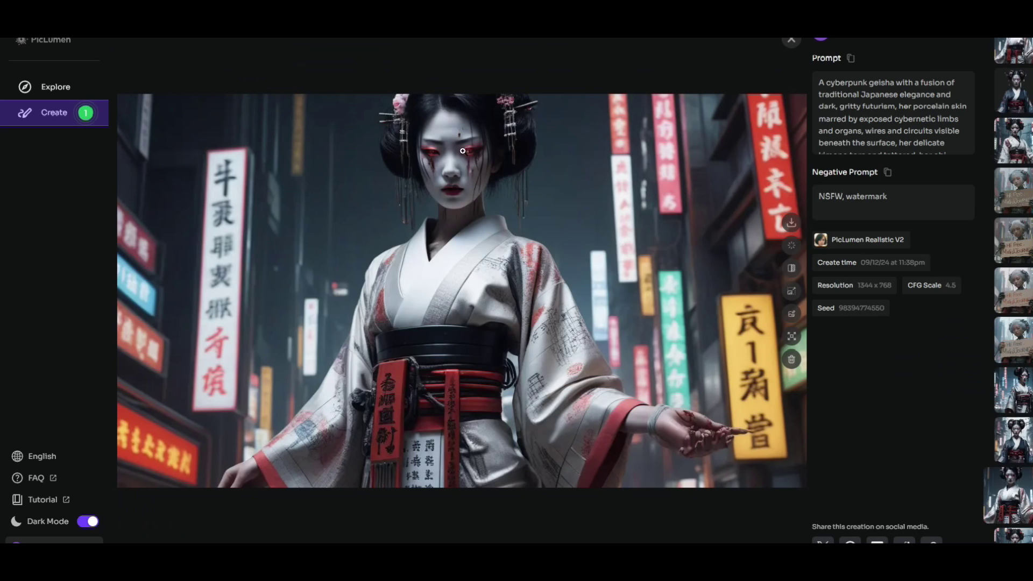
pyautogui.click(792, 40)
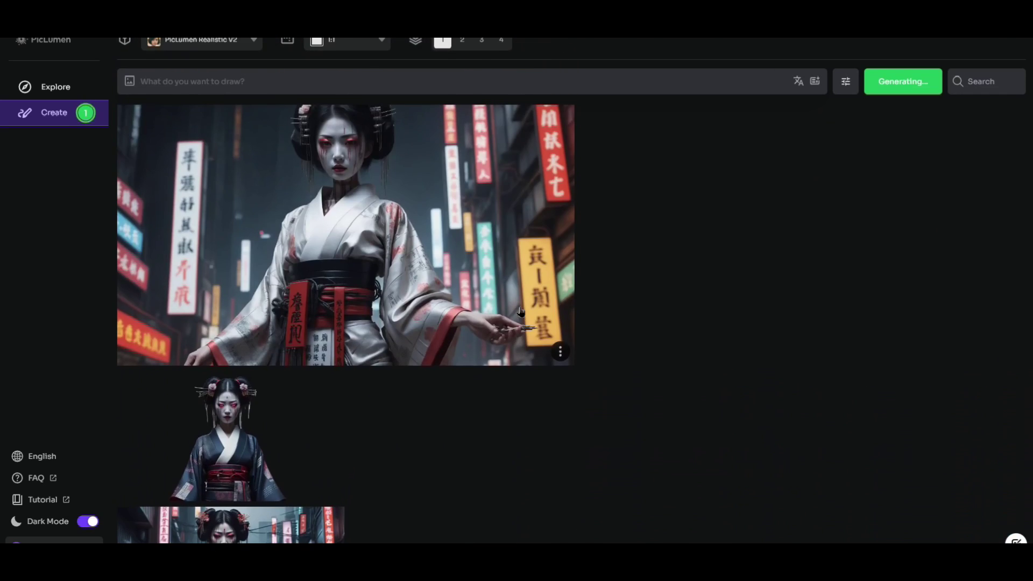
pyautogui.click(520, 311)
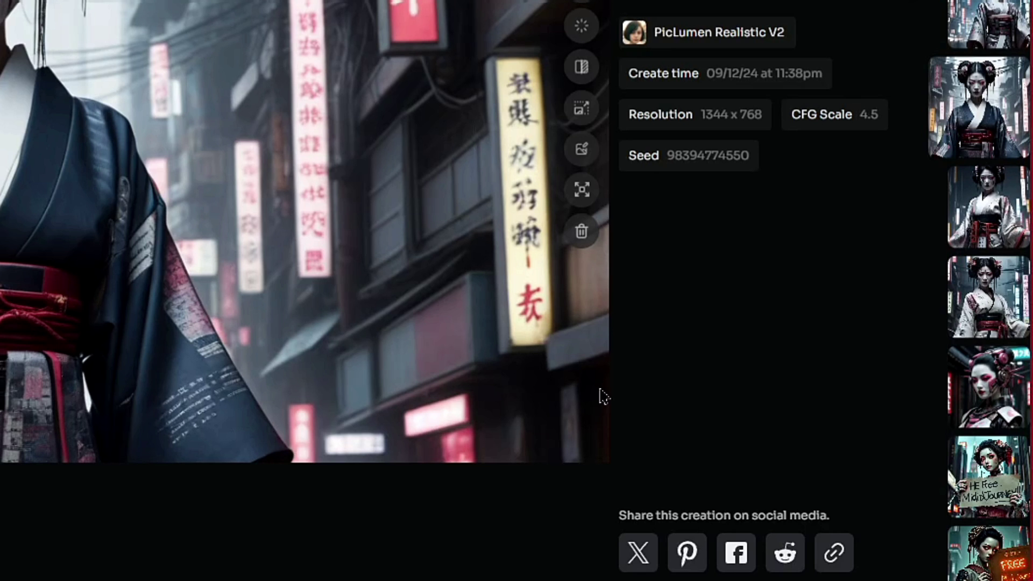
# - Share the dark-kimono geisha to Facebook and paste the PicLumen Explore link into the post
pyautogui.click(737, 552)
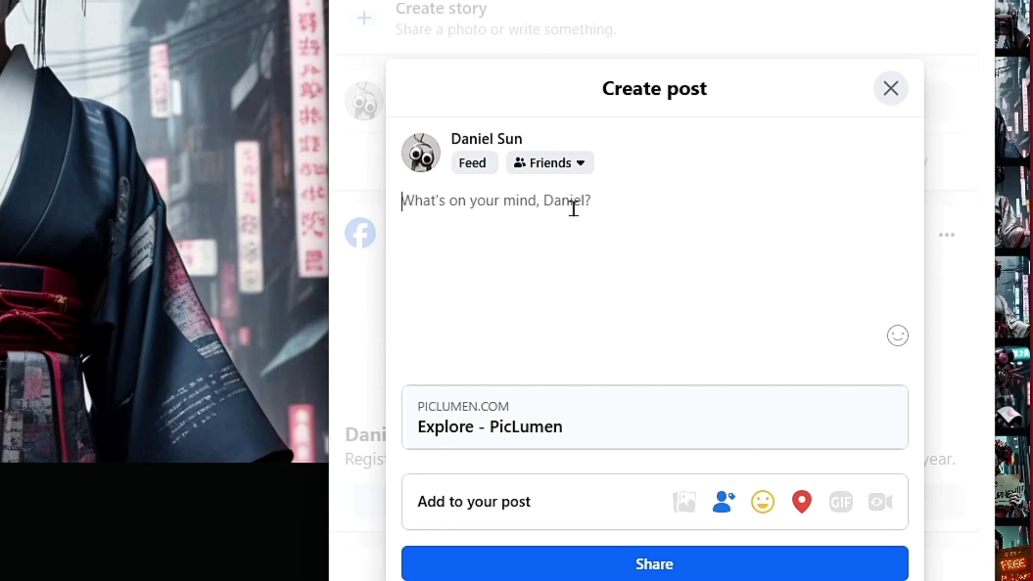
pyautogui.write('C:/Users/gaiji/Desktop\\')
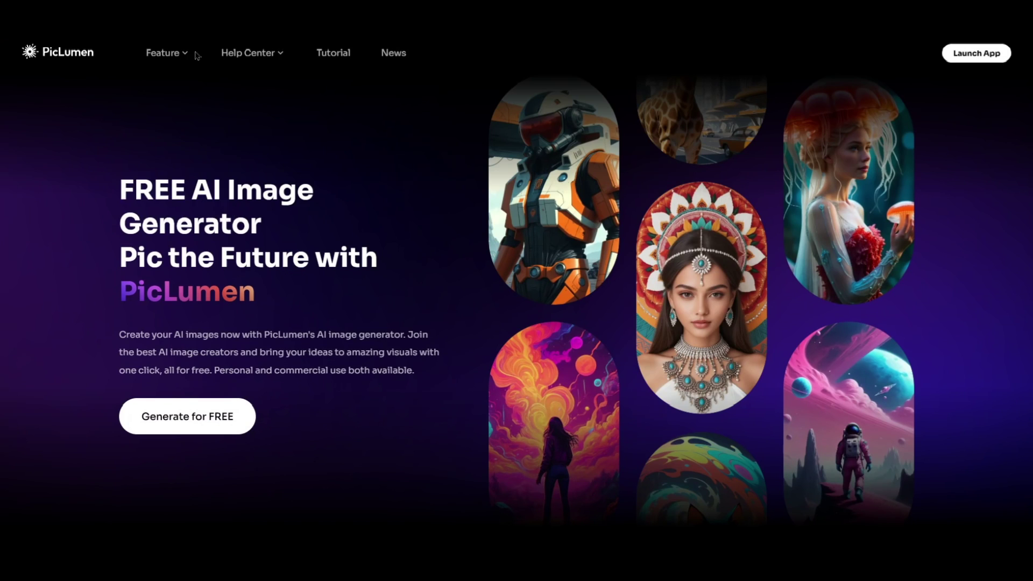
# - Show the PicLumen home page's Feature menu, listing Text to Image and FLUX AI Image Generator
pyautogui.moveTo(186, 55)
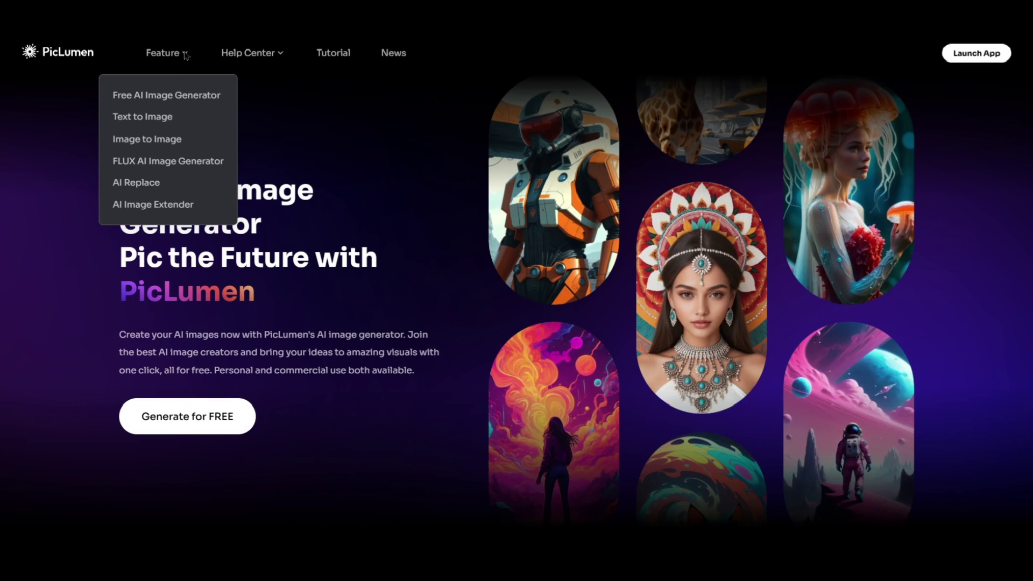